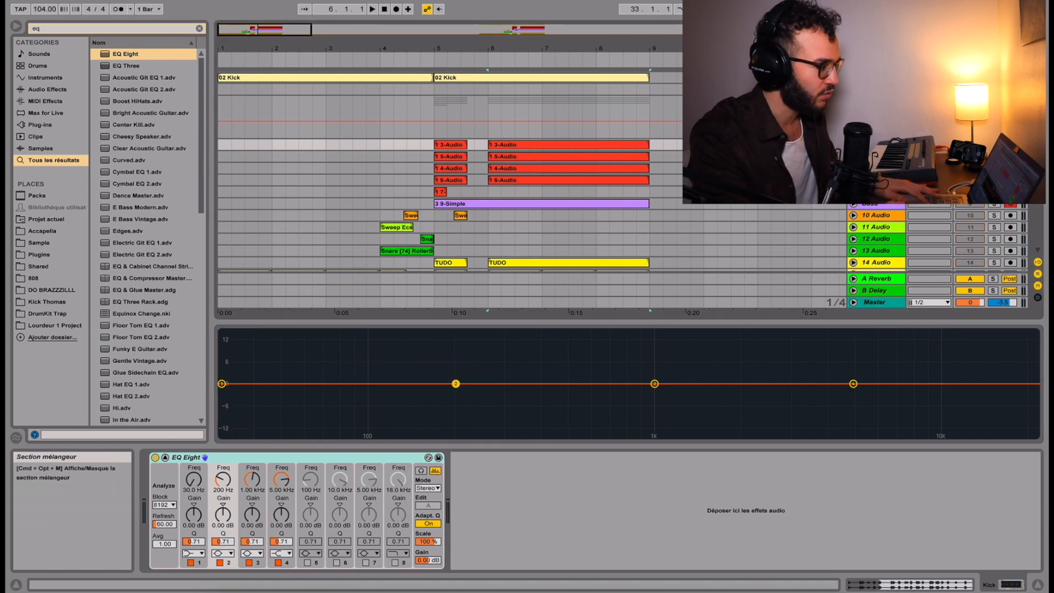
# Step: Play the section from bar 6 and shape the kick's EQ Eight with a 3.81 dB boost at 82.1 Hz and a 2.62 kHz high cut
pyautogui.click(490, 133)
pyautogui.press('space')
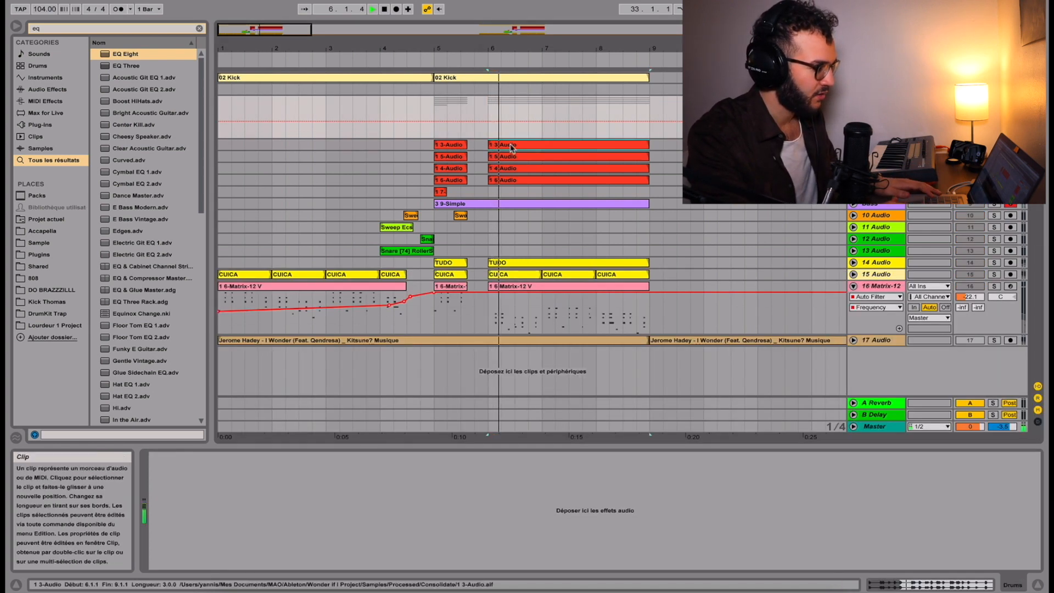
pyautogui.click(508, 145)
pyautogui.moveTo(456, 383); pyautogui.dragTo(343, 365)
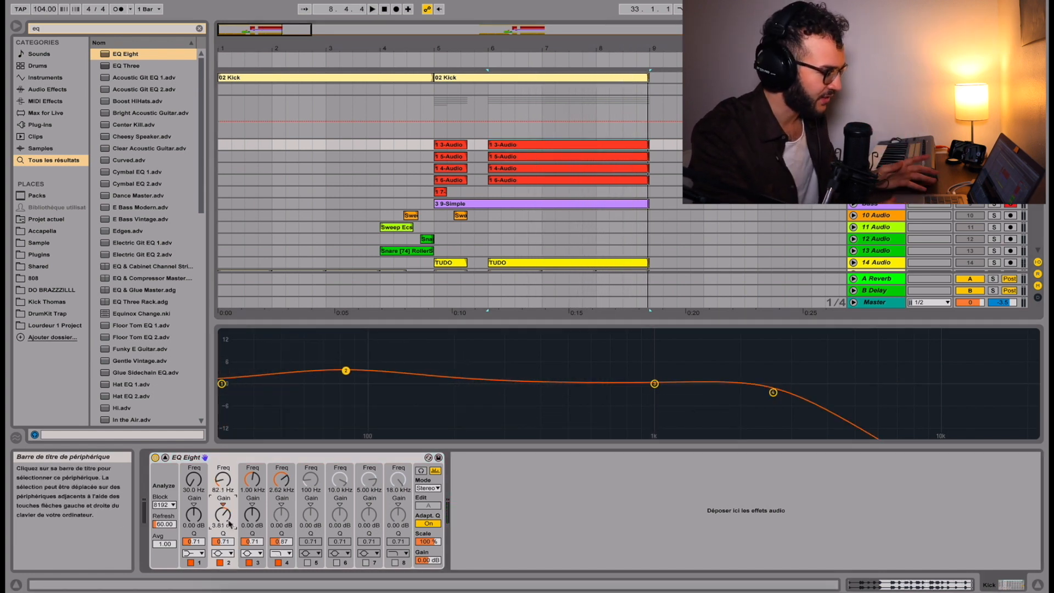
# Step: Refine the kick's EQ: band 2 at 75.7 Hz, 3.26 dB, Q 2.10, and a narrow band 3 cut of -4.73 dB at 137 Hz
pyautogui.moveTo(434, 320); pyautogui.dragTo(434, 309)
pyautogui.moveTo(353, 365); pyautogui.dragTo(347, 319)
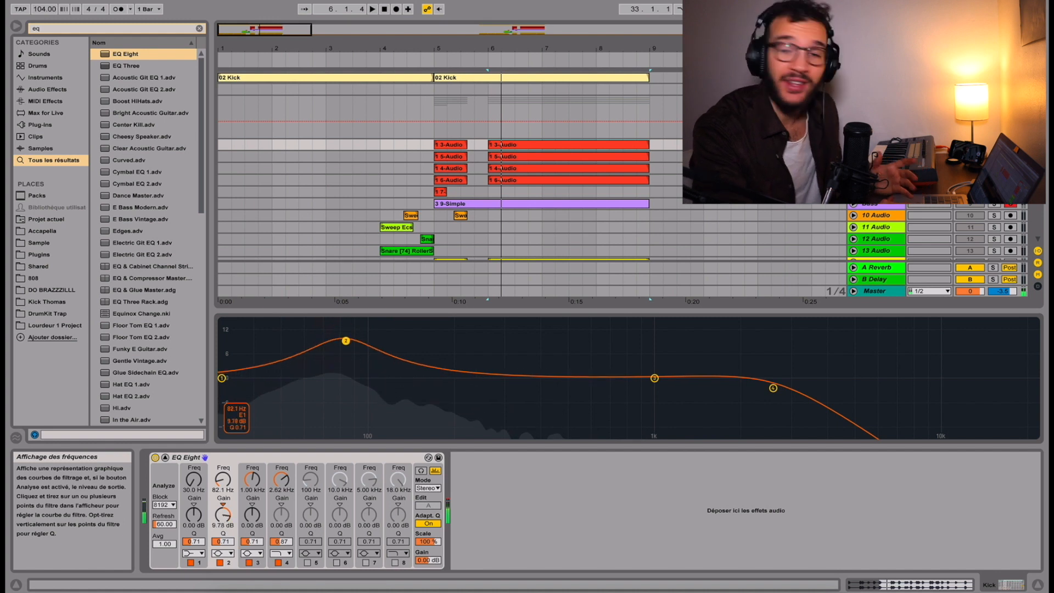
pyautogui.moveTo(345, 341); pyautogui.dragTo(347, 353)
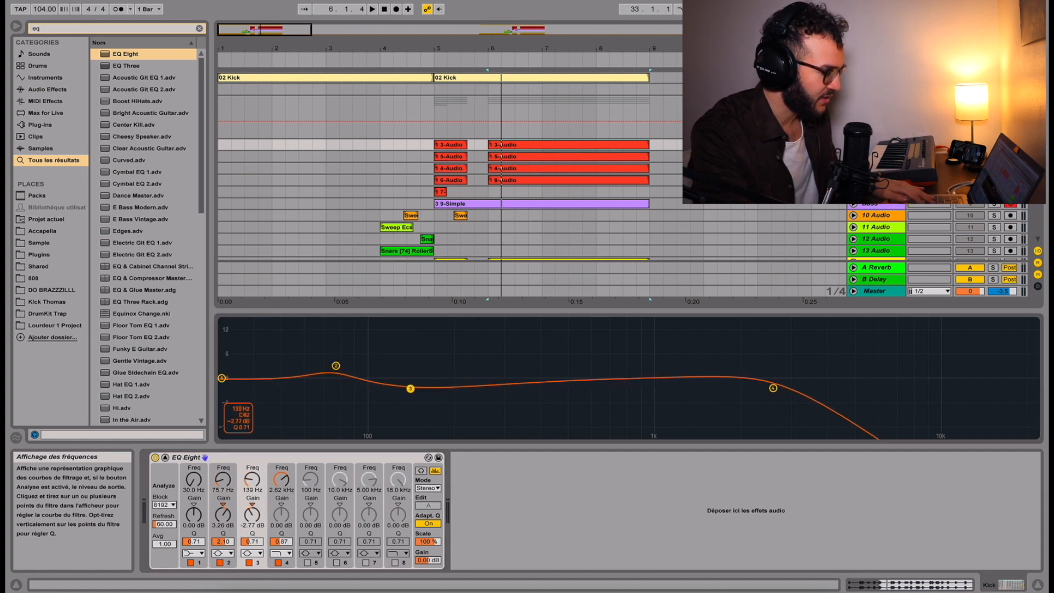
pyautogui.click(250, 525)
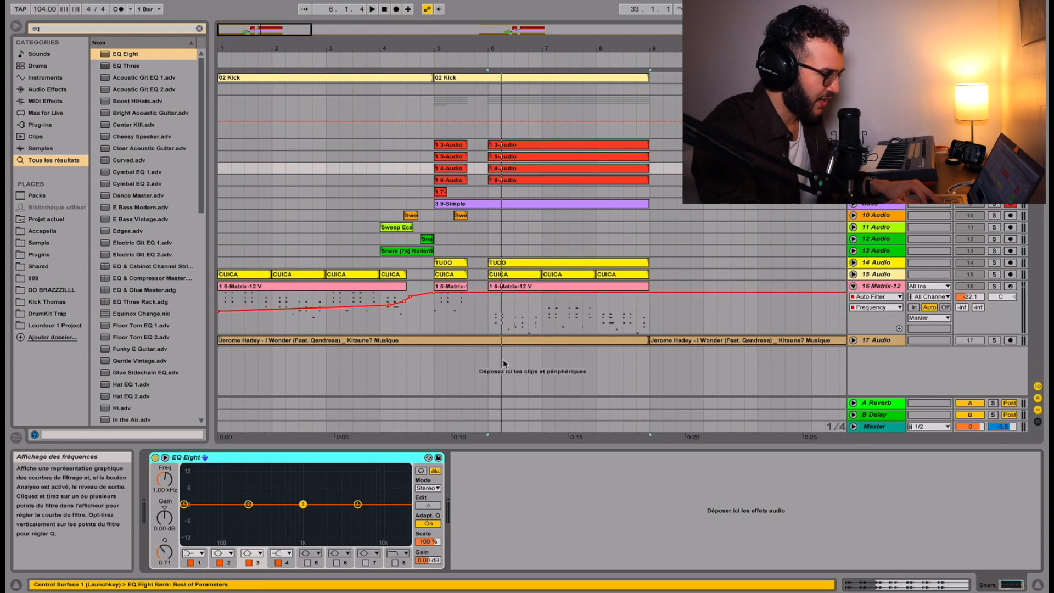
# Step: Boost the snare's upper mids with EQ Eight band 3, move band 4 to 8.20 kHz, and open band 1's filter types
pyautogui.press('space')
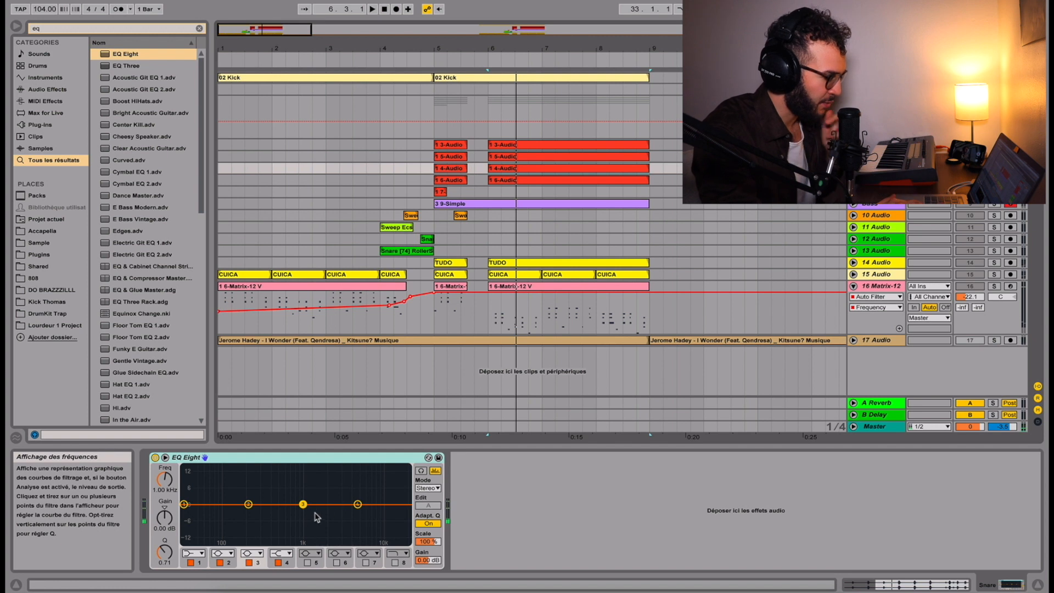
pyautogui.moveTo(303, 505); pyautogui.dragTo(303, 504)
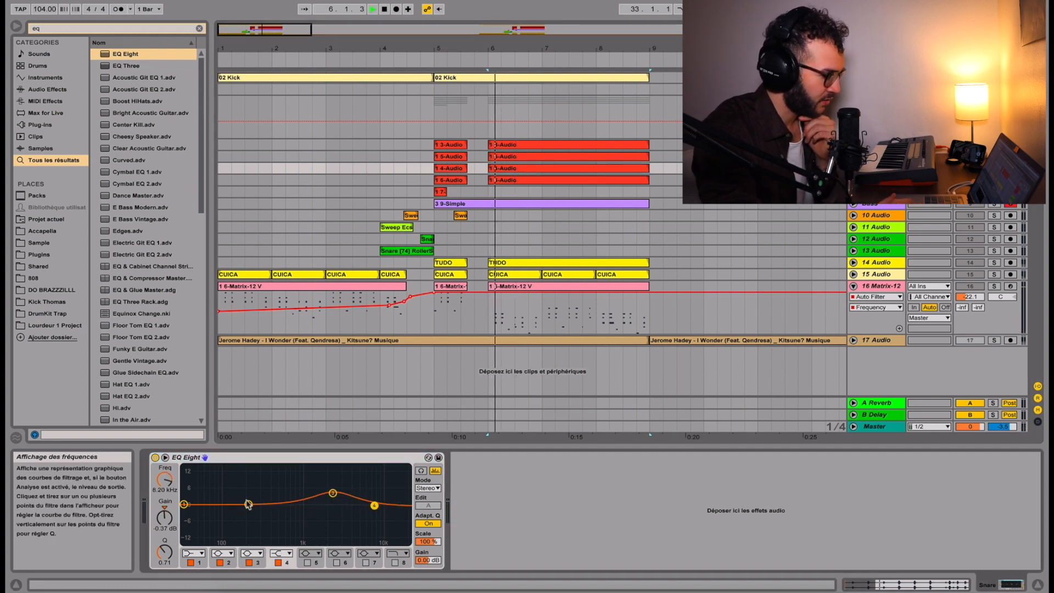
pyautogui.click(193, 552)
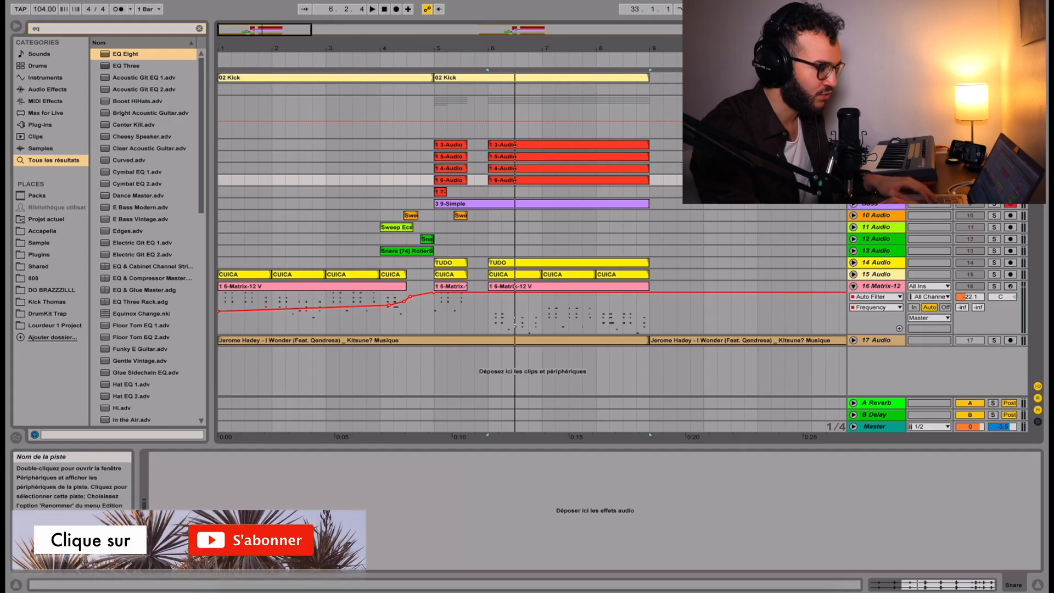
# Step: Add an EQ Eight after Precise on track 14 Audio, then solo the track and play its TUDO clip
pyautogui.click(542, 263)
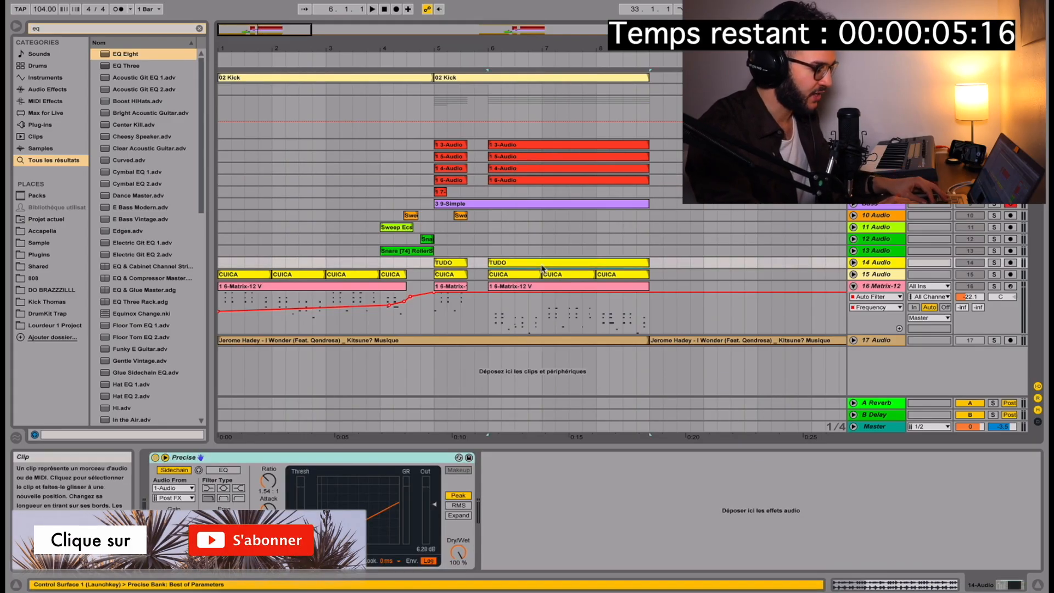
pyautogui.press('Return')
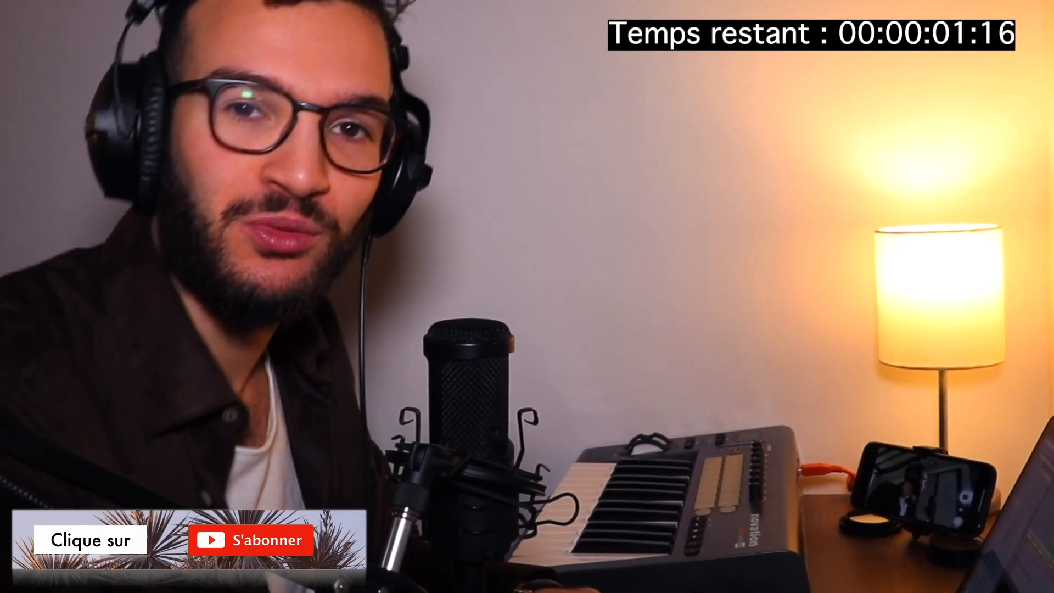
pyautogui.scroll(-3, 492, 173)
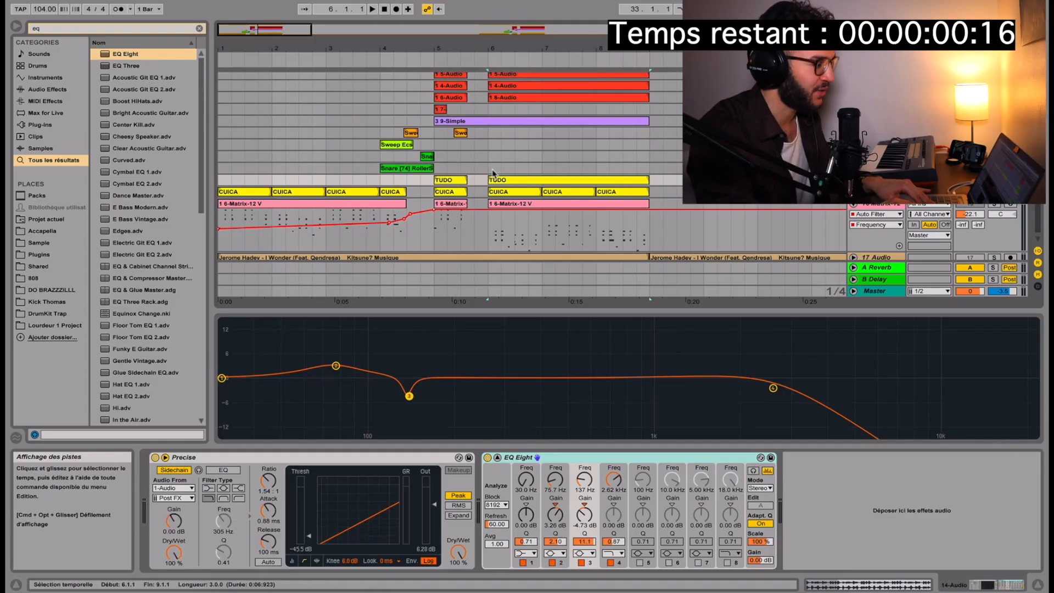
pyautogui.press('Right')
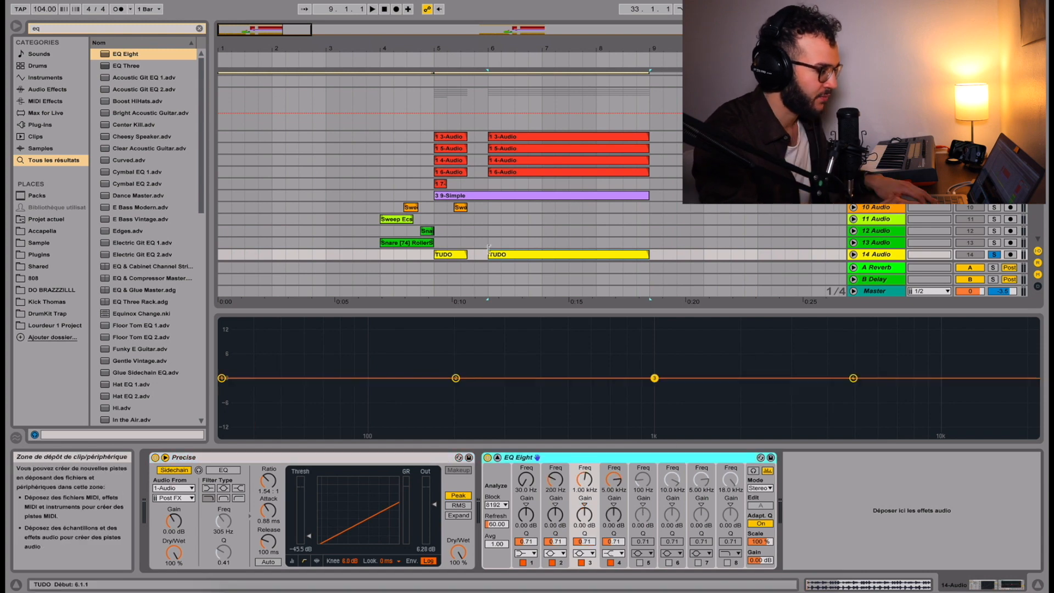
pyautogui.press('space')
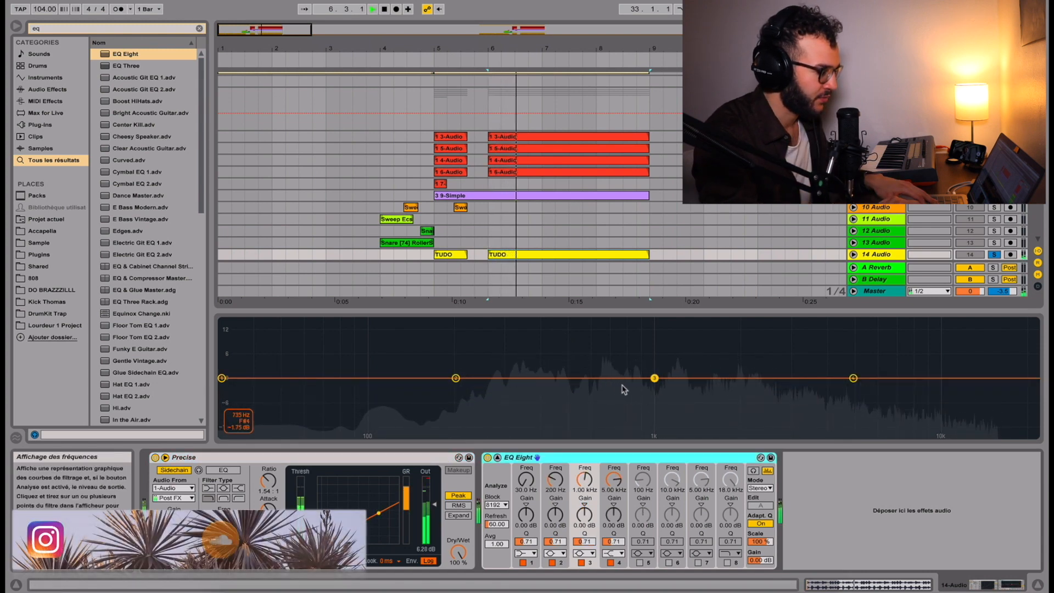
# Step: On the TUDO track's EQ Eight, make band 2 a 212 Hz low cut with Q 1.01 and boost band 3 by 4.40 dB at 3.99 kHz
pyautogui.press('space')
pyautogui.click(455, 378)
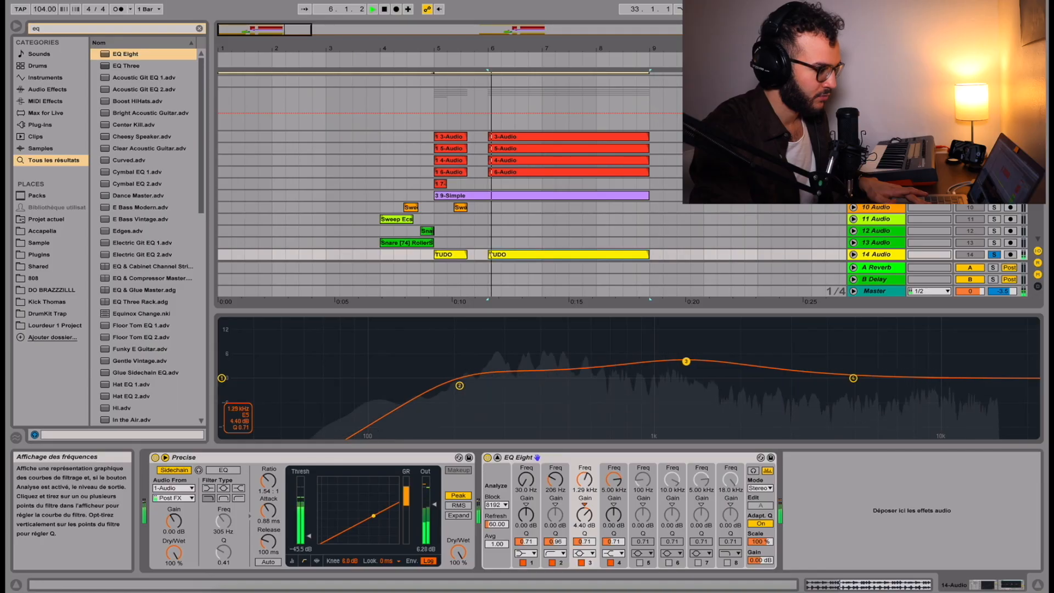
pyautogui.moveTo(833, 358); pyautogui.dragTo(841, 360)
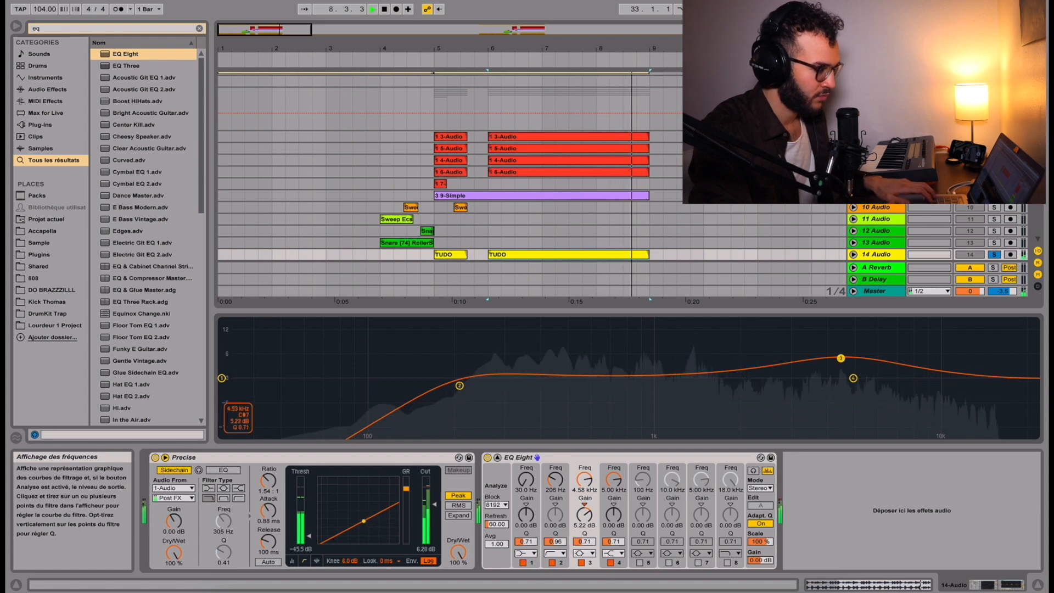
pyautogui.press('space')
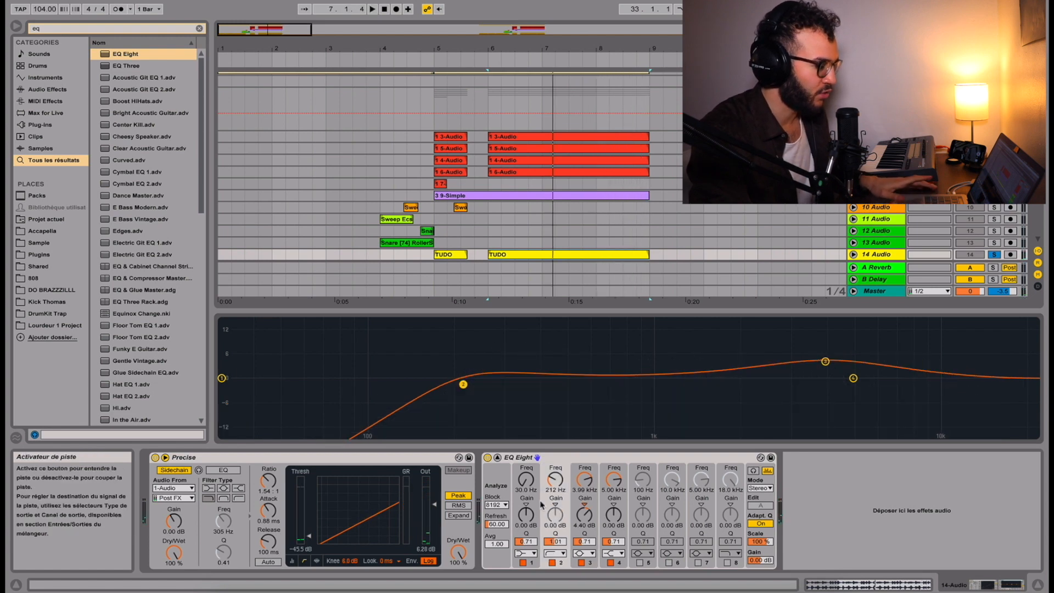
pyautogui.click(501, 458)
# Step: Add an EQ Eight after Auto Filter on the 16 Matrix-12 track, solo the track, and expand the EQ's frequency display
pyautogui.click(592, 290)
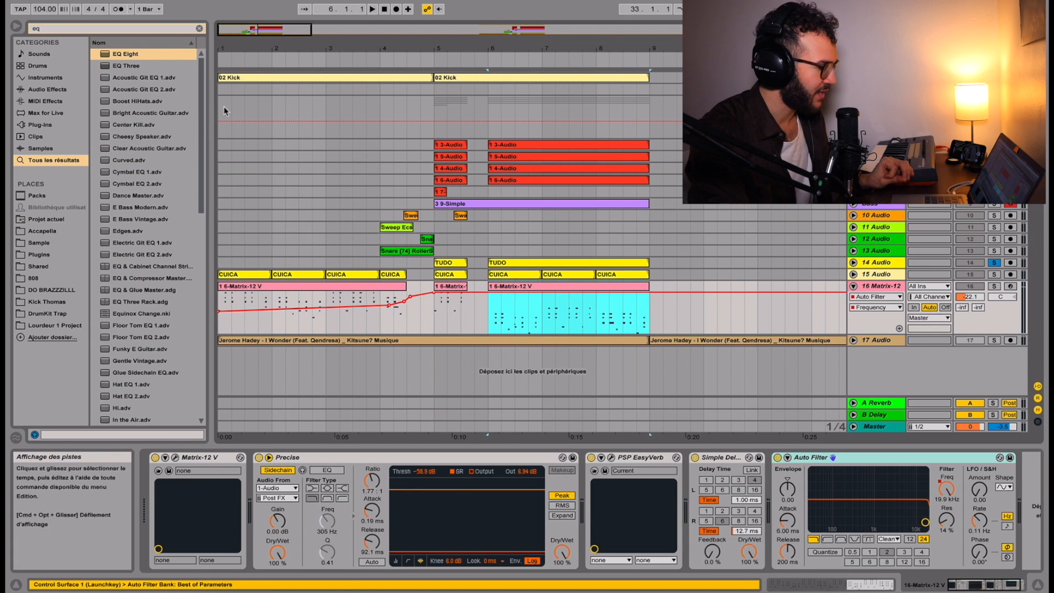
pyautogui.doubleClick(141, 52)
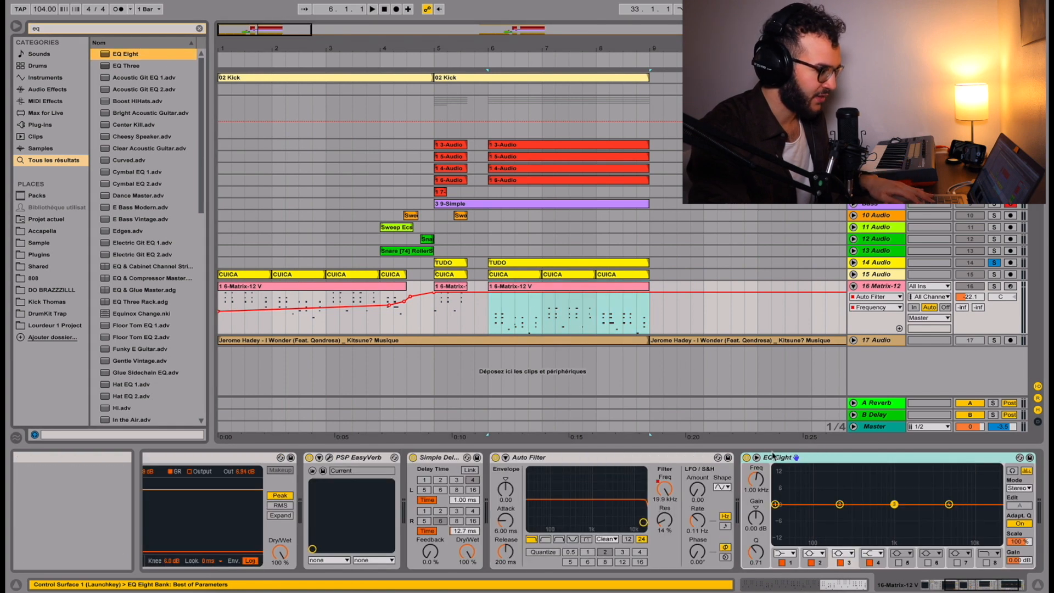
pyautogui.click(996, 287)
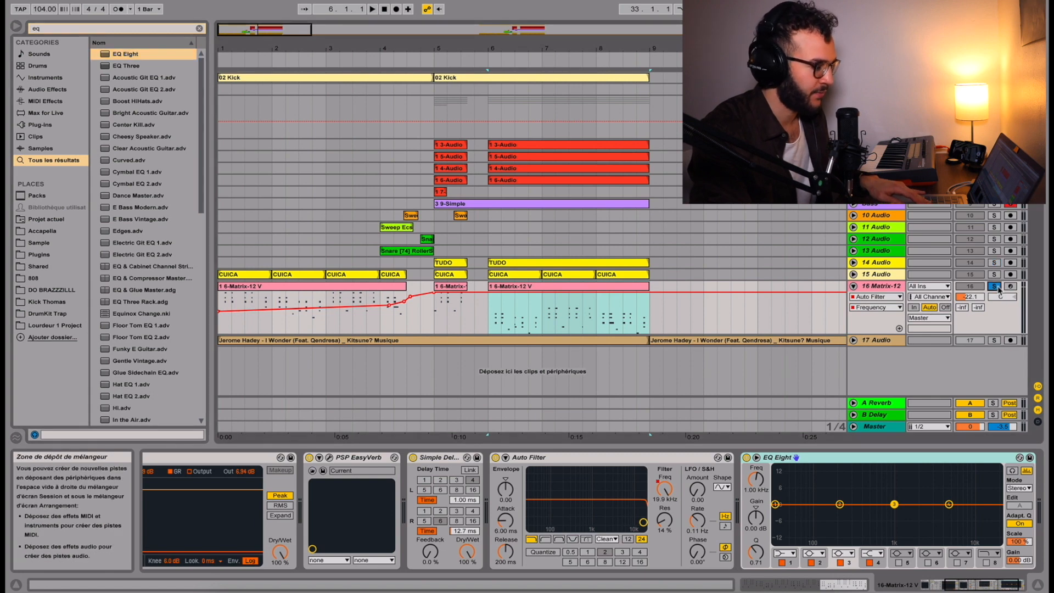
pyautogui.click(756, 457)
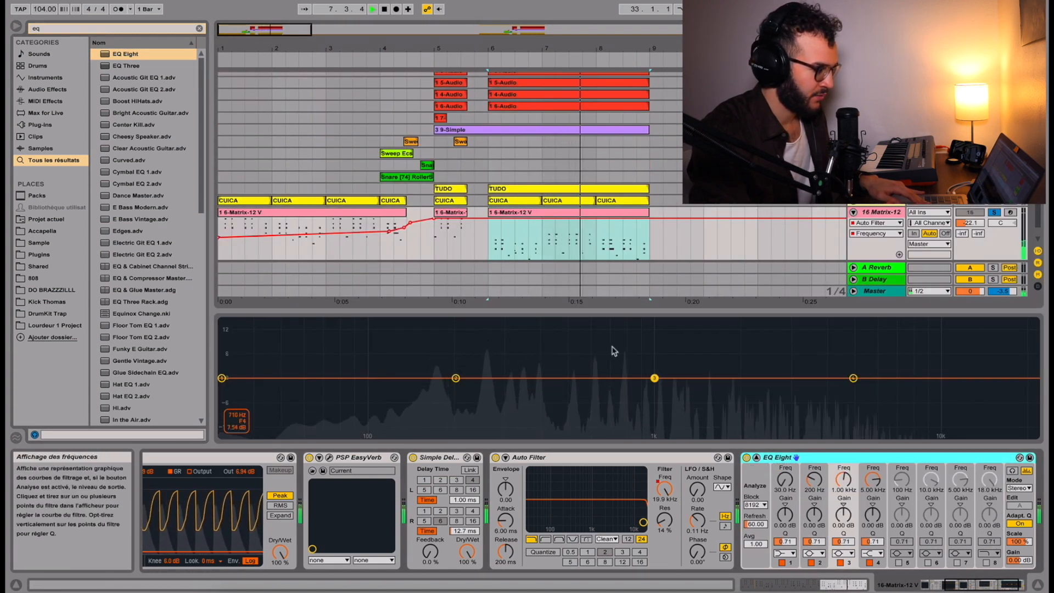
# Step: Set the Matrix-12 EQ's band 1 to a low cut at 102 Hz and band 4 to a high cut at 7.84 kHz
pyautogui.press('space')
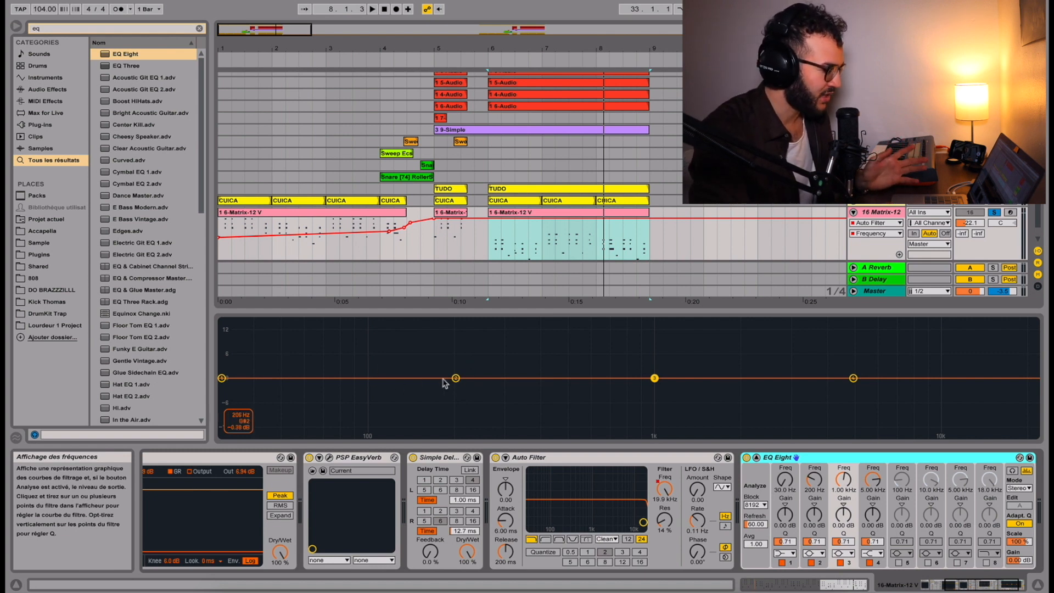
pyautogui.click(228, 380)
pyautogui.moveTo(222, 377); pyautogui.dragTo(413, 375)
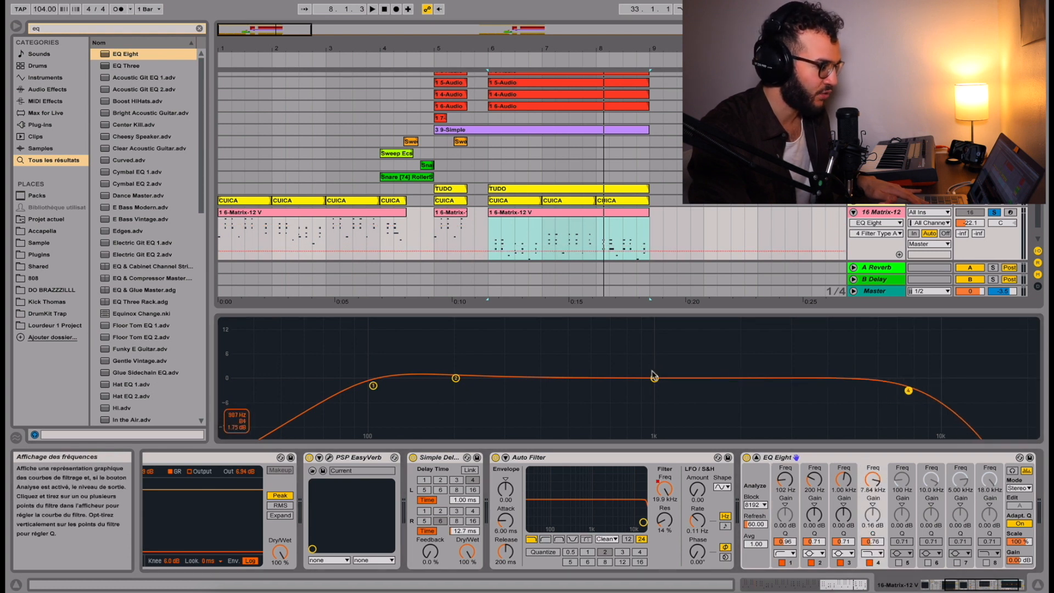
# Step: Sweep band 3 of the Matrix-12 EQ as a boost of about 15 dB with Q 2.27, ending at 4.57 dB in the low mids
pyautogui.moveTo(653, 376); pyautogui.dragTo(656, 371)
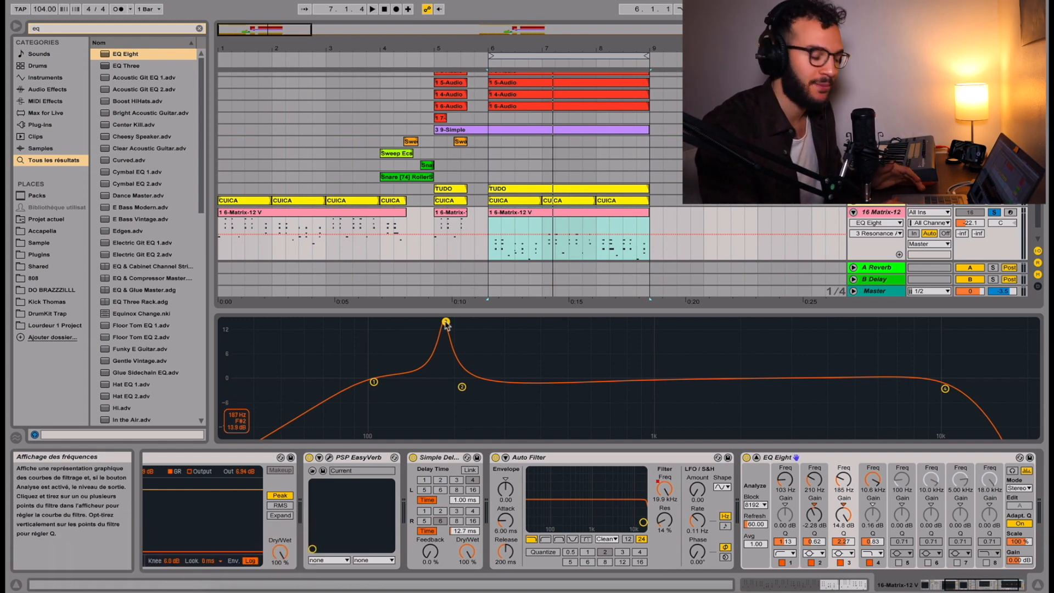
pyautogui.moveTo(447, 325); pyautogui.dragTo(638, 321)
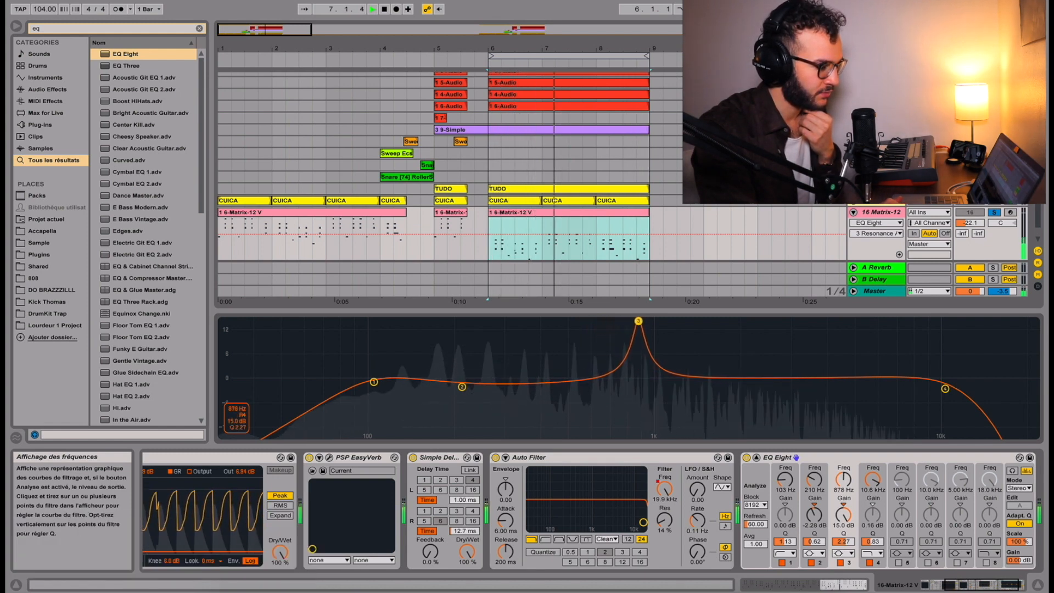
pyautogui.moveTo(697, 321); pyautogui.dragTo(735, 321)
pyautogui.moveTo(612, 320); pyautogui.dragTo(508, 360)
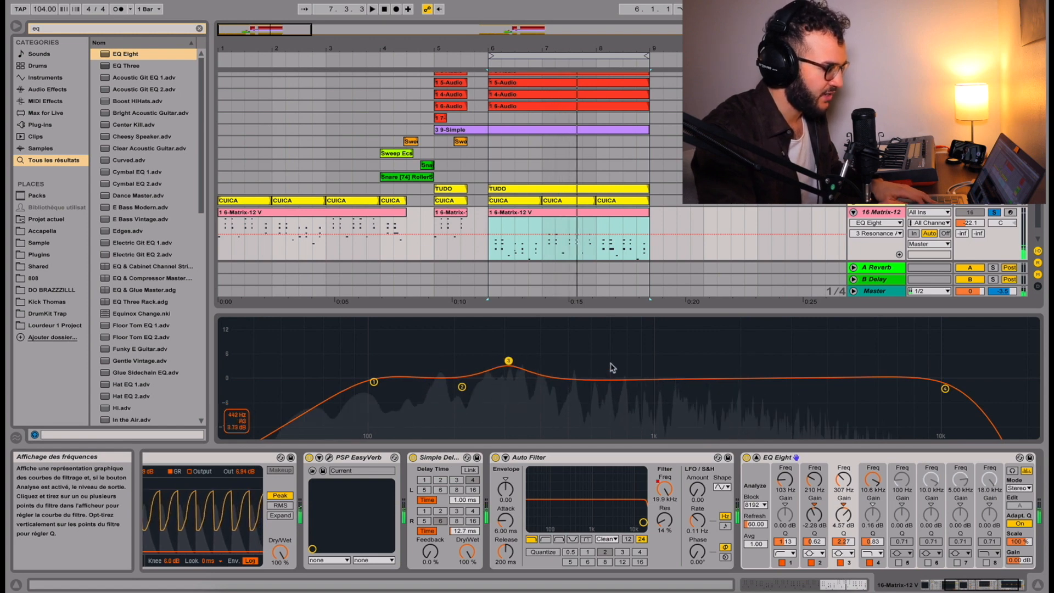